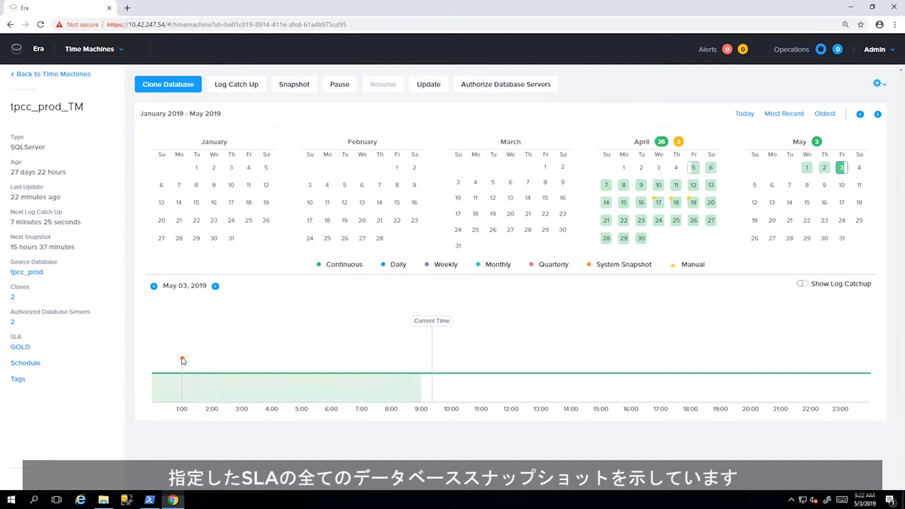
# Show log catchup on the tpcc_prod_TM timeline and check which database servers are authorized to host its clones.
pyautogui.click(809, 285)
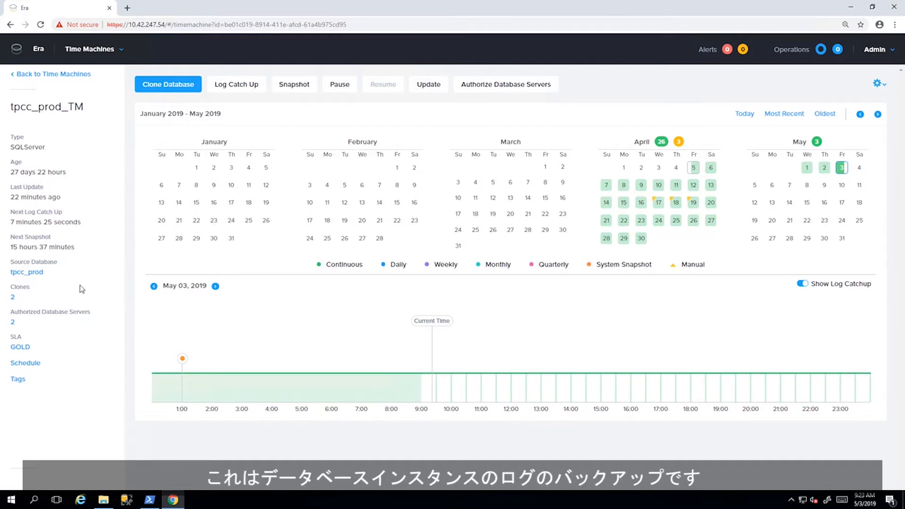
pyautogui.click(509, 89)
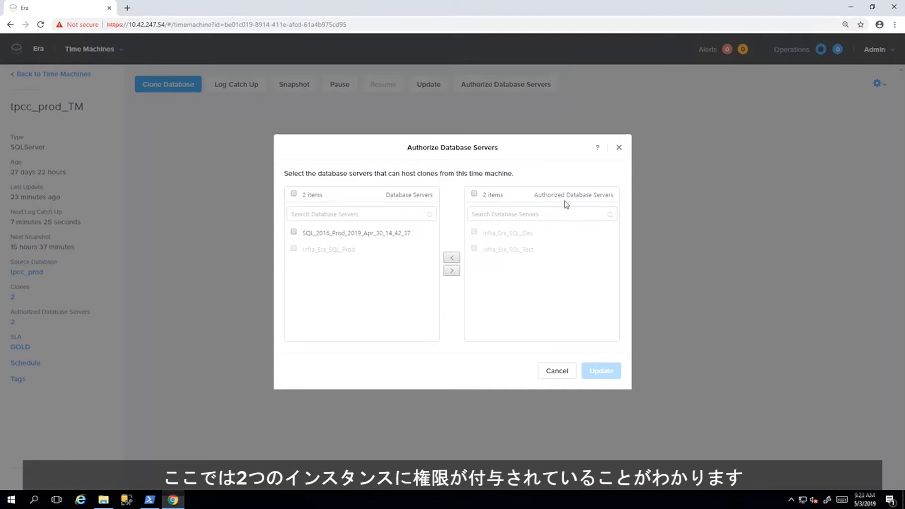
pyautogui.click(619, 150)
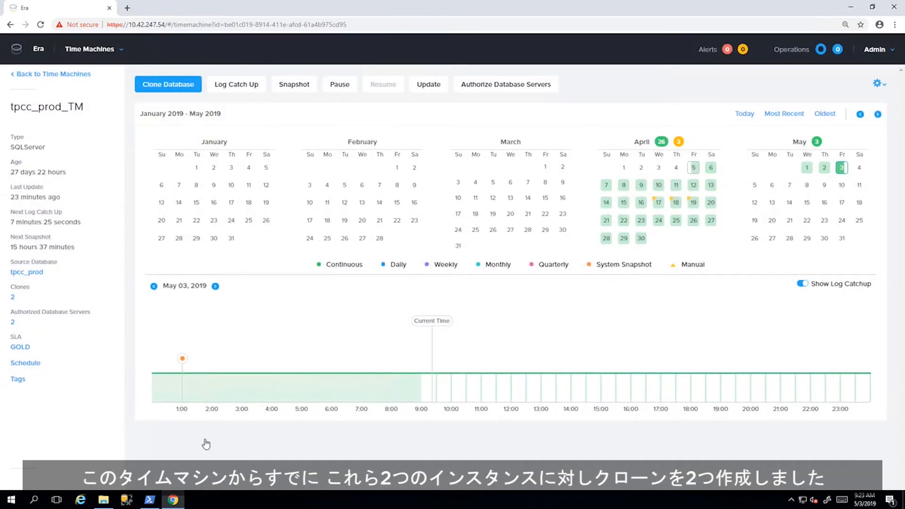
# Bring up the PowerShell row-count window, run insert.cmd from the Era folder to start the workload, and minimize the console and folder windows.
pyautogui.click(150, 502)
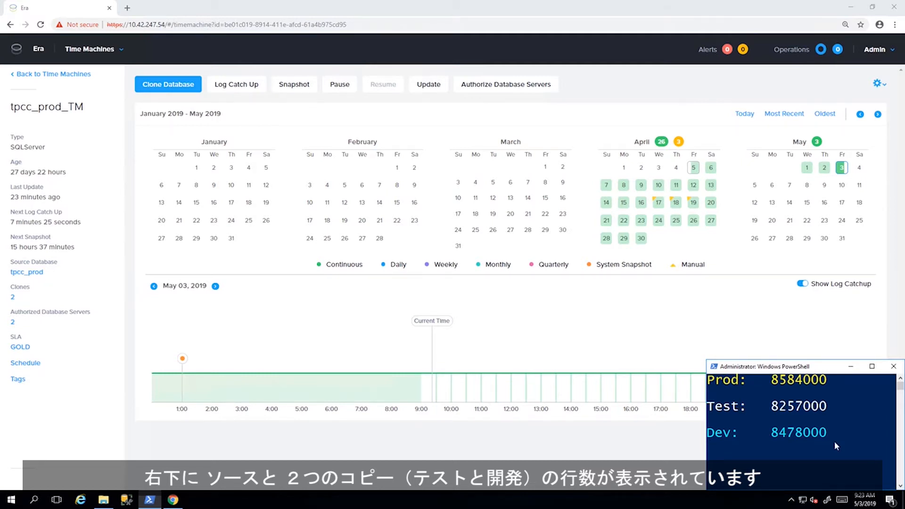
pyautogui.click(105, 503)
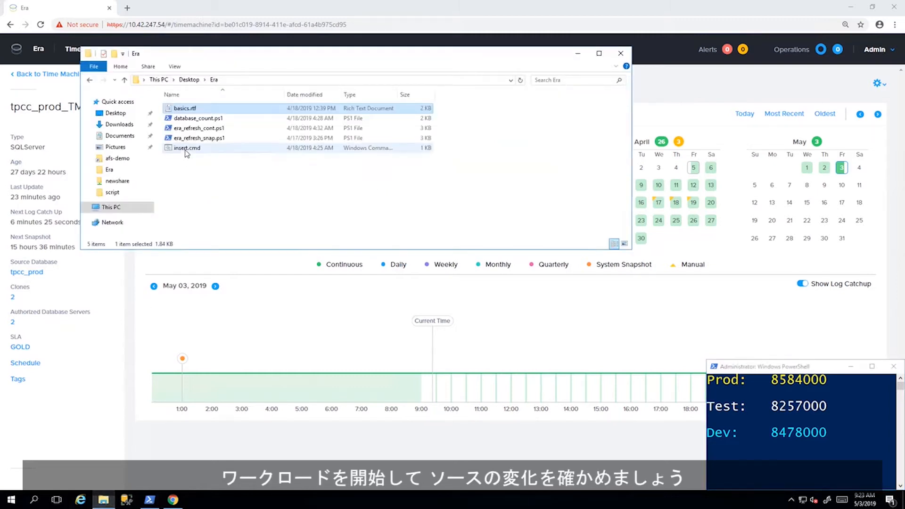
pyautogui.doubleClick(185, 149)
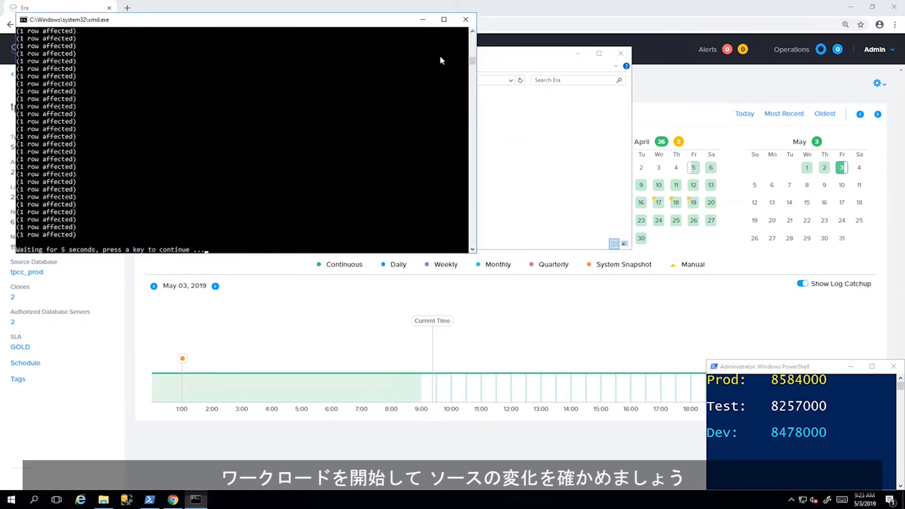
pyautogui.click(423, 20)
pyautogui.click(578, 55)
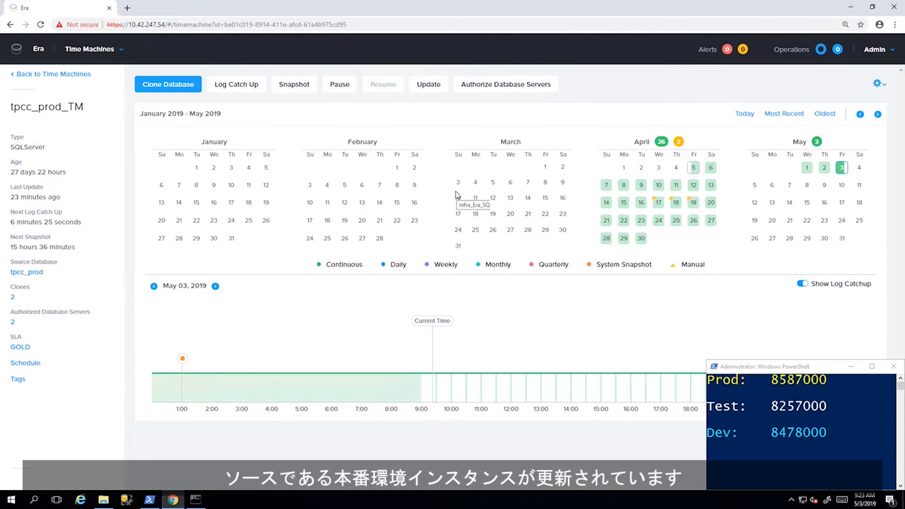
# Create a manual snapshot named "Next" from the tpcc_prod_TM time machine.
pyautogui.click(297, 86)
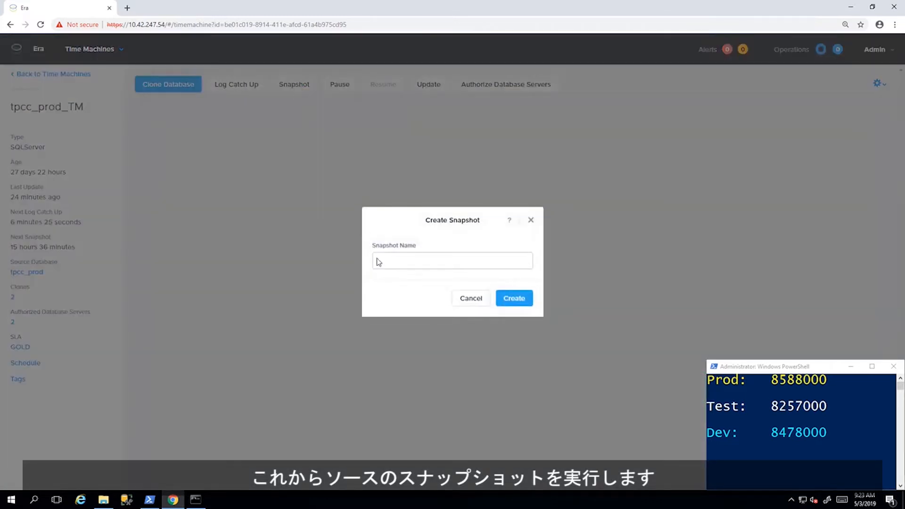
pyautogui.click(399, 263)
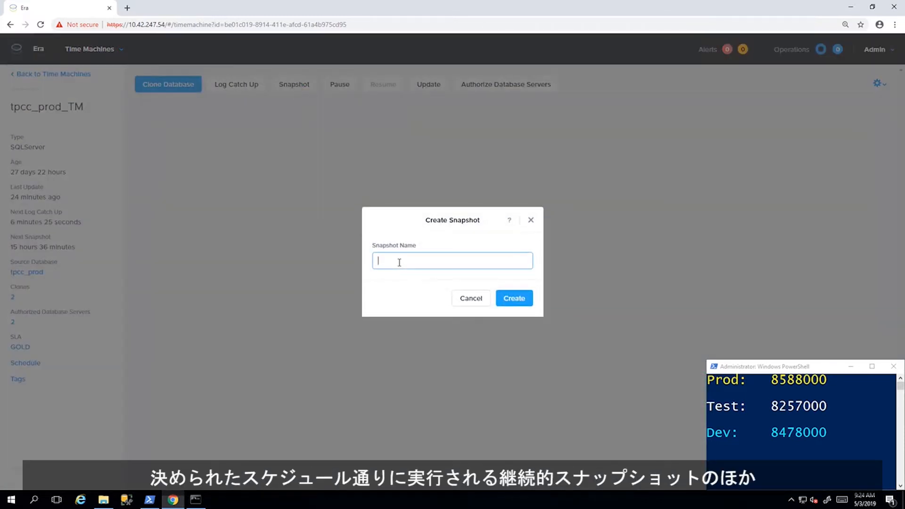
pyautogui.write('Next')
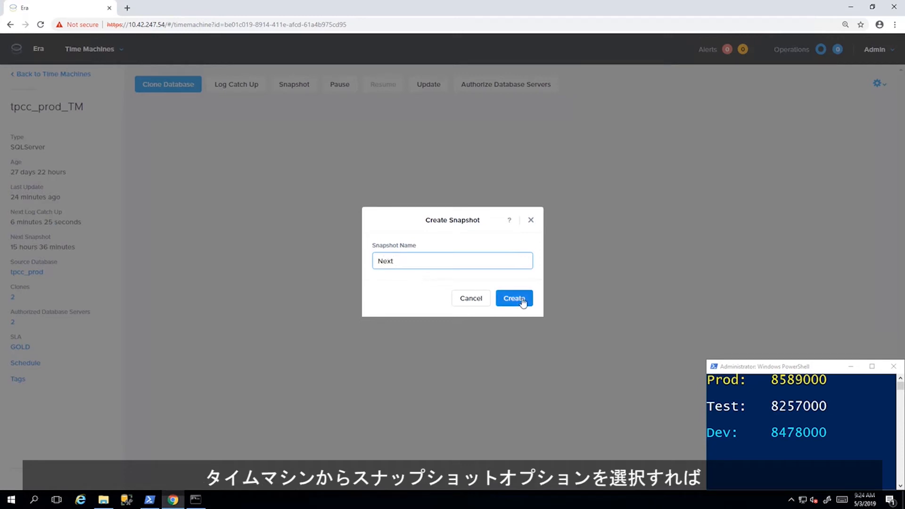
pyautogui.click(523, 303)
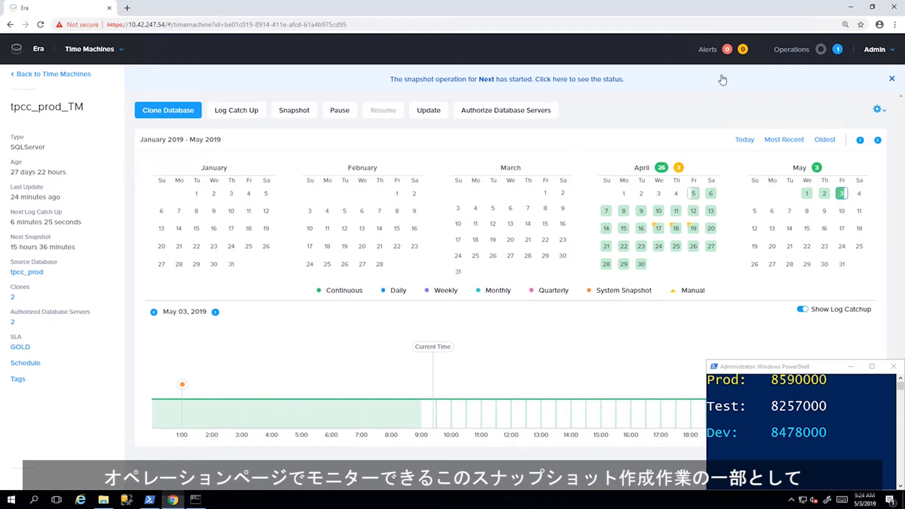
# Monitor the tpcc_prod Create Snapshot operation and check that the insert workload console is still running.
pyautogui.click(838, 50)
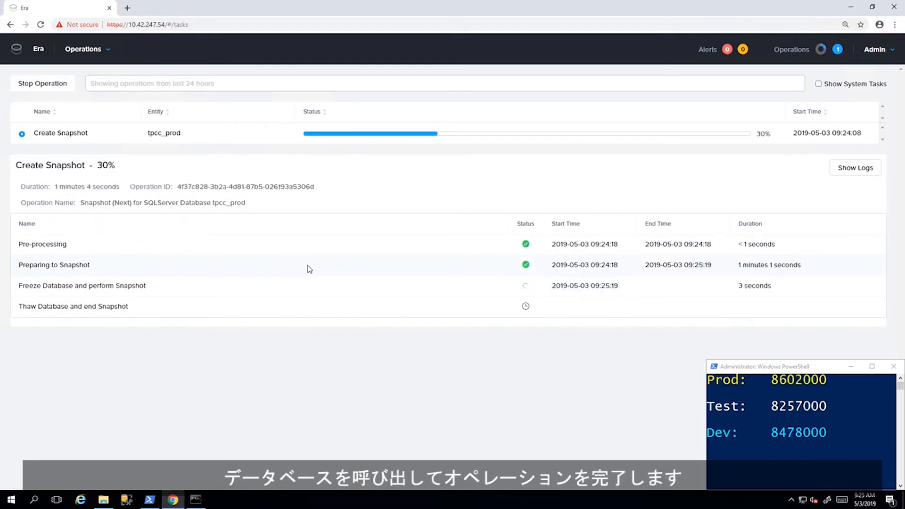
pyautogui.click(206, 503)
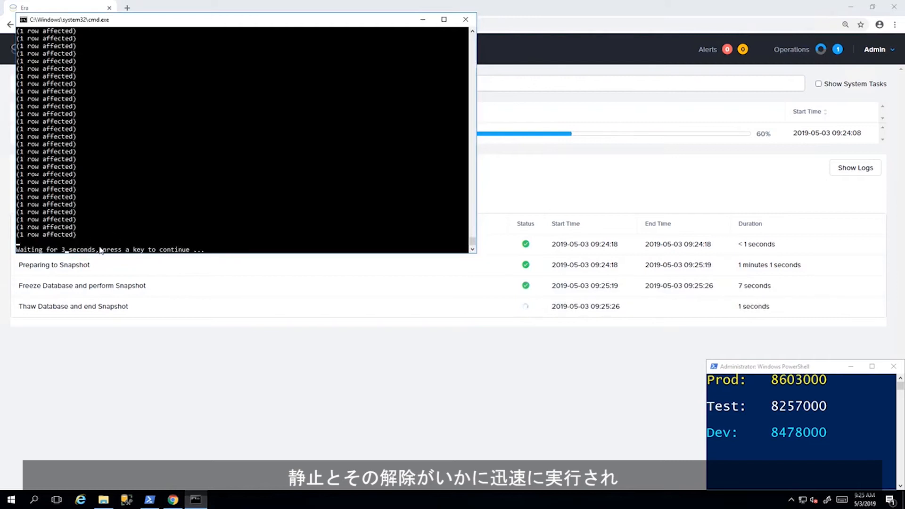
pyautogui.click(423, 20)
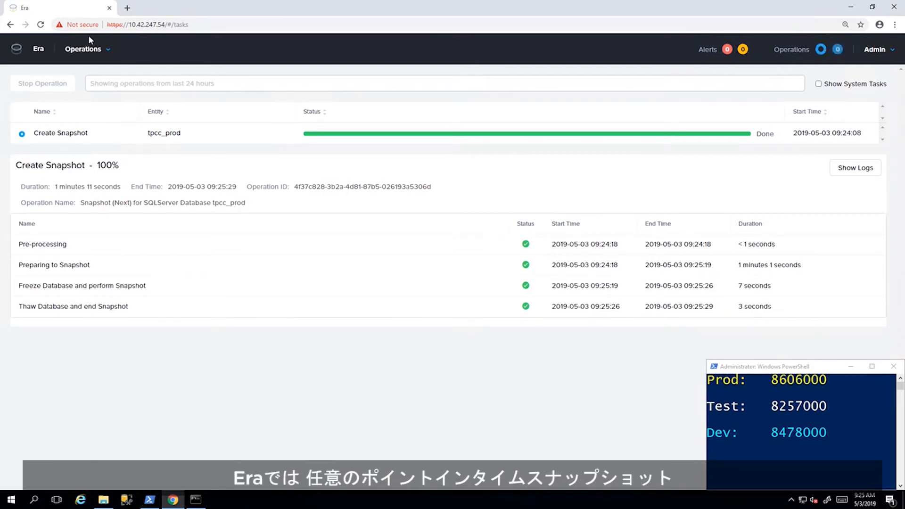
# Go to the SQL Server database clones and select the tpcc_dev clone.
pyautogui.click(94, 52)
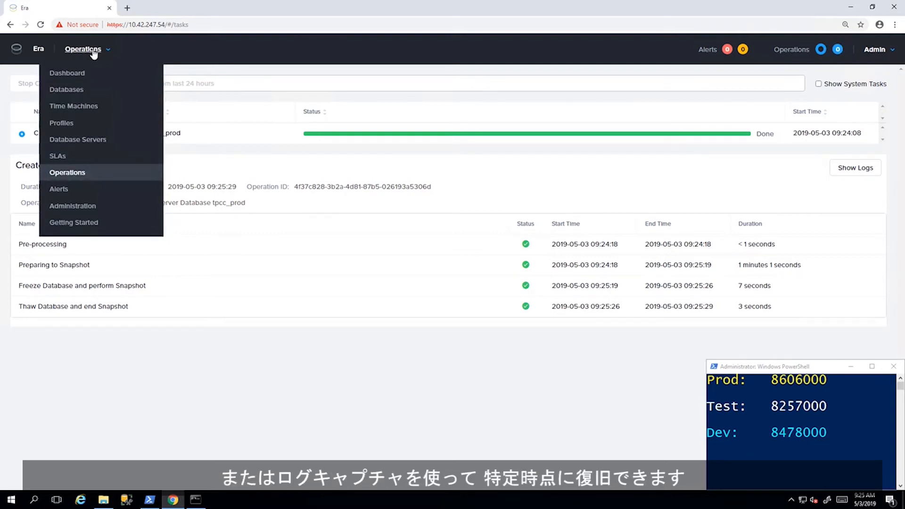
pyautogui.click(75, 90)
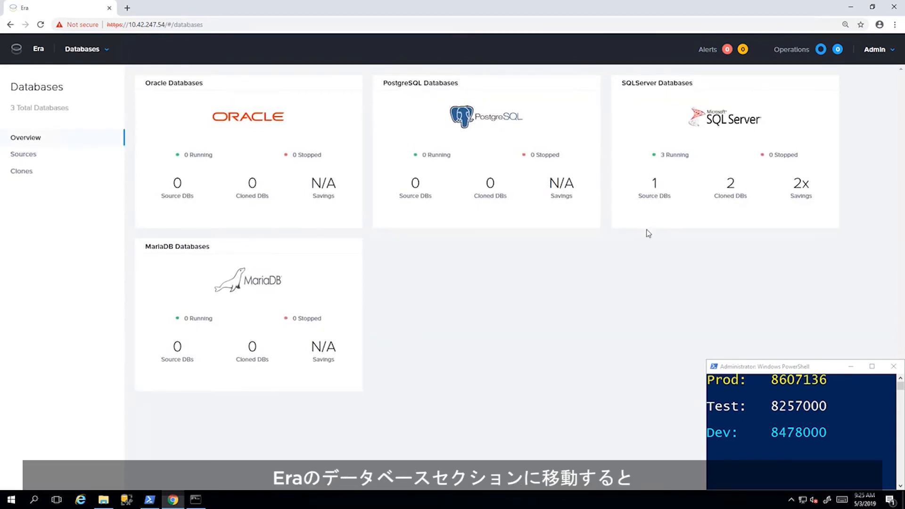
pyautogui.click(735, 198)
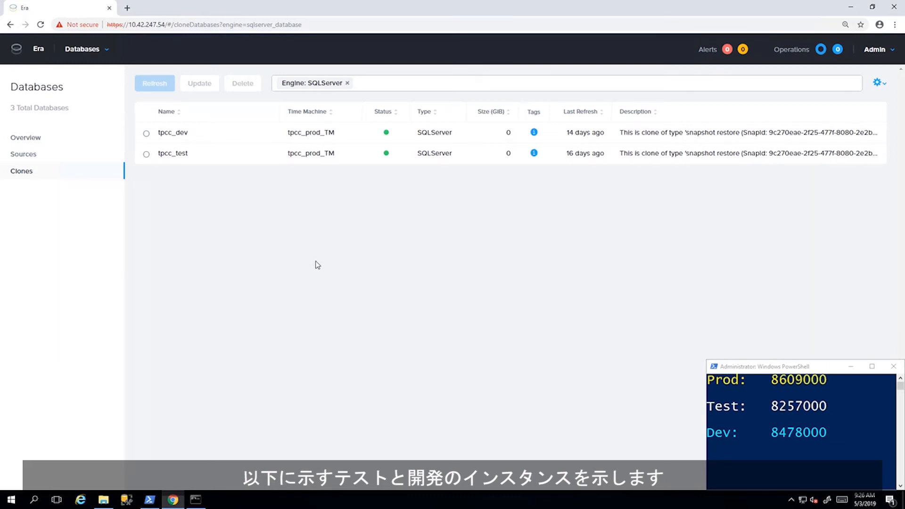
pyautogui.click(147, 134)
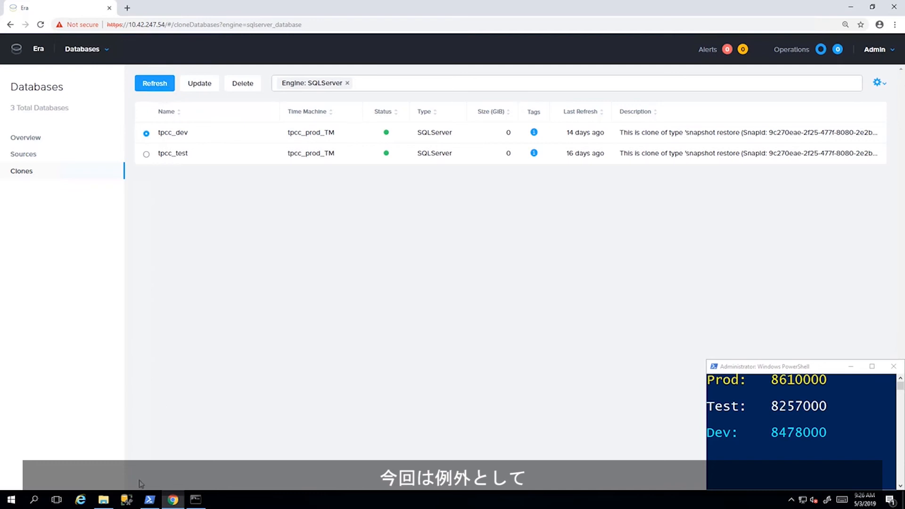
# Open basics.rtf from the Era folder to review the REST API refresh script.
pyautogui.moveTo(104, 504)
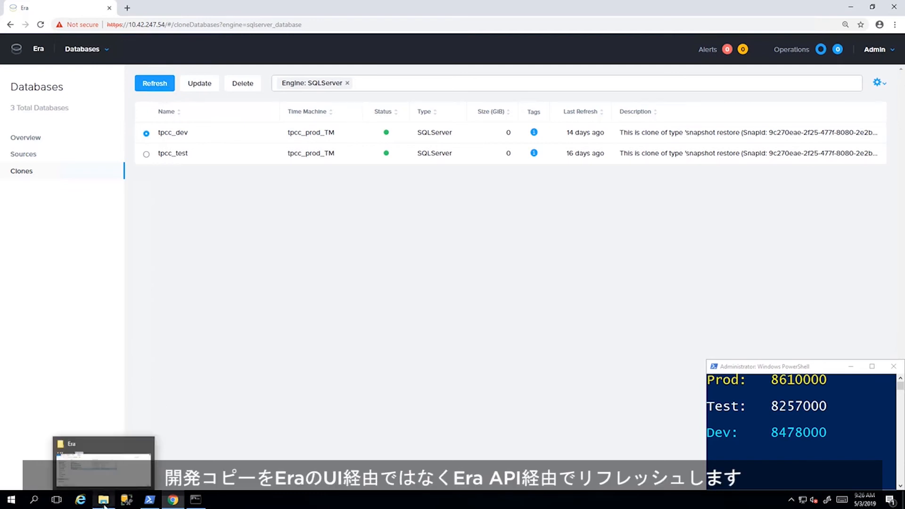
pyautogui.click(101, 479)
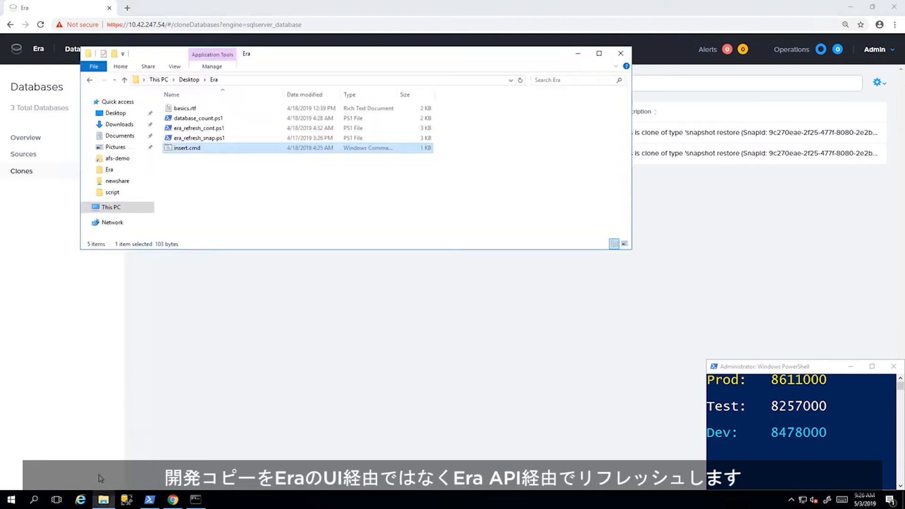
pyautogui.click(218, 216)
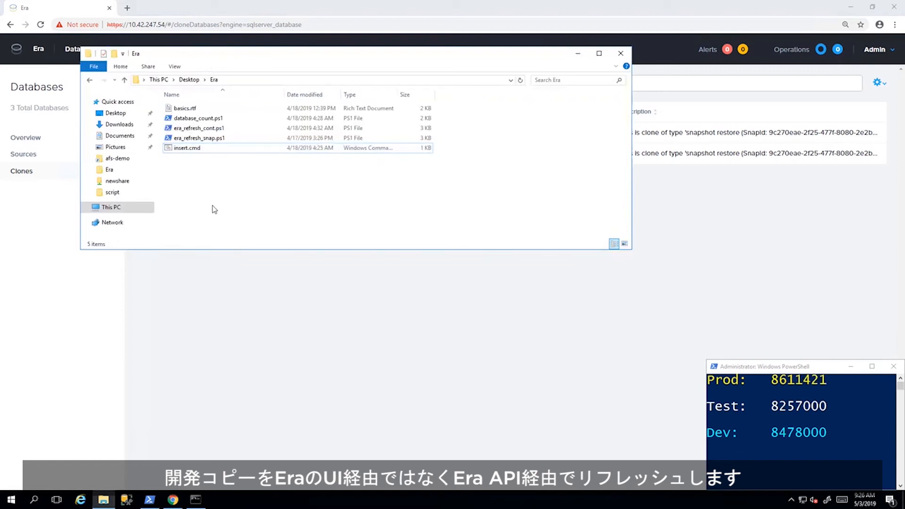
pyautogui.doubleClick(183, 110)
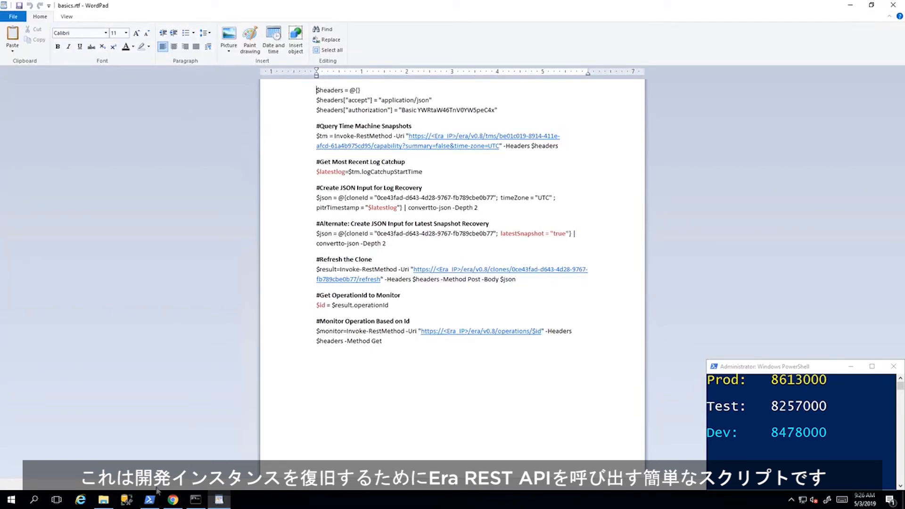
# Run era_refresh_snap.ps1 from the Era folder to refresh tpcc_dev, and move its console window clear of the script document.
pyautogui.moveTo(151, 506)
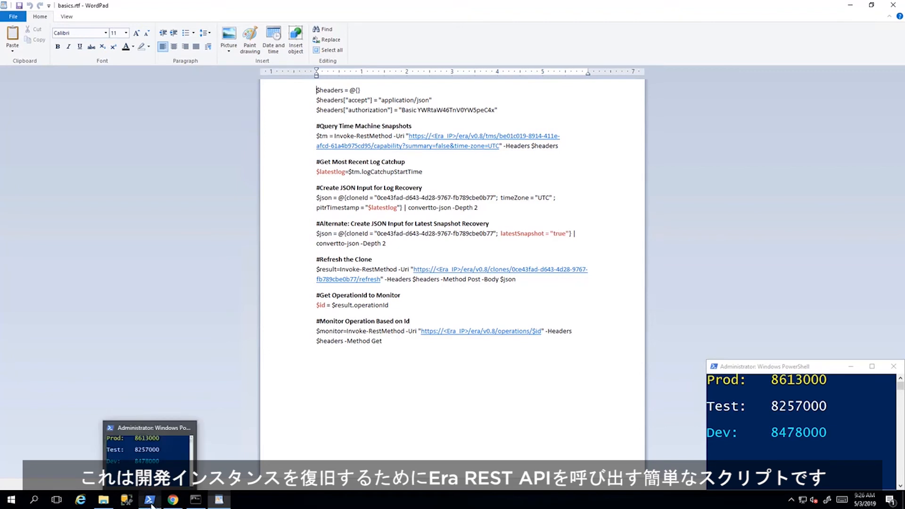
pyautogui.click(107, 504)
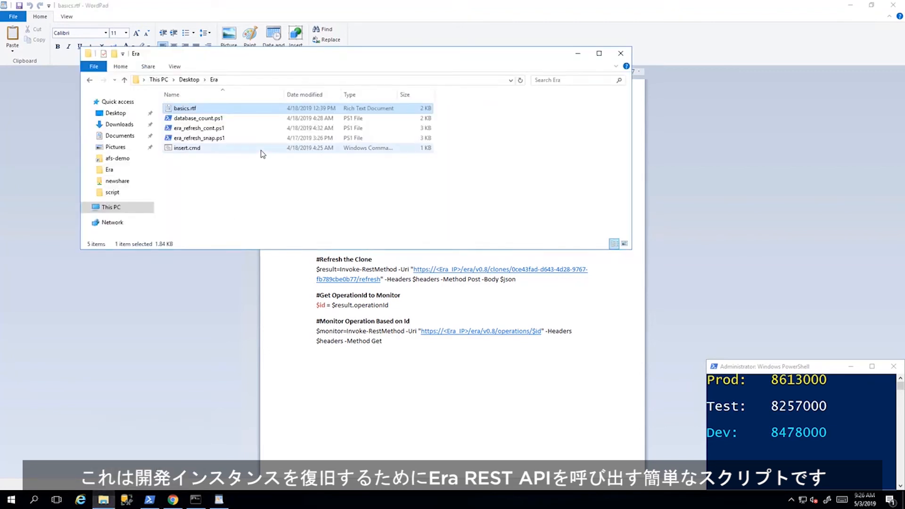
pyautogui.doubleClick(214, 140)
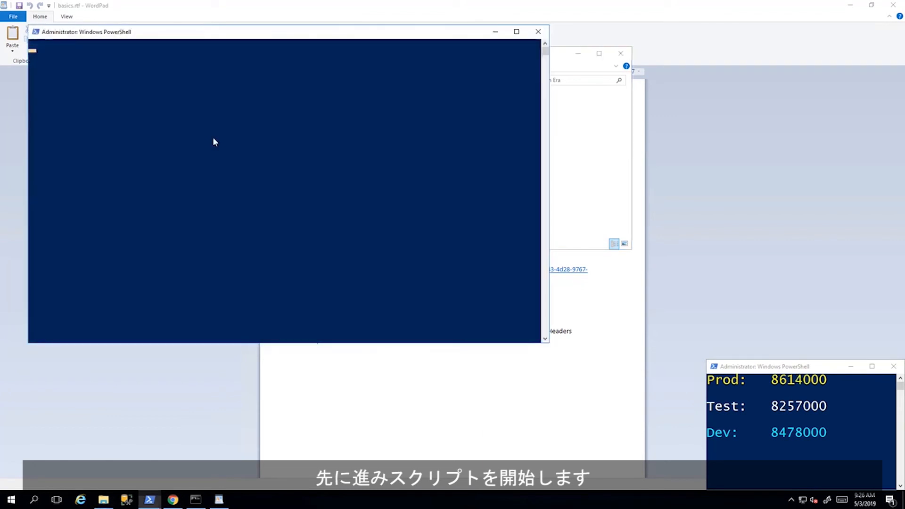
pyautogui.click(580, 56)
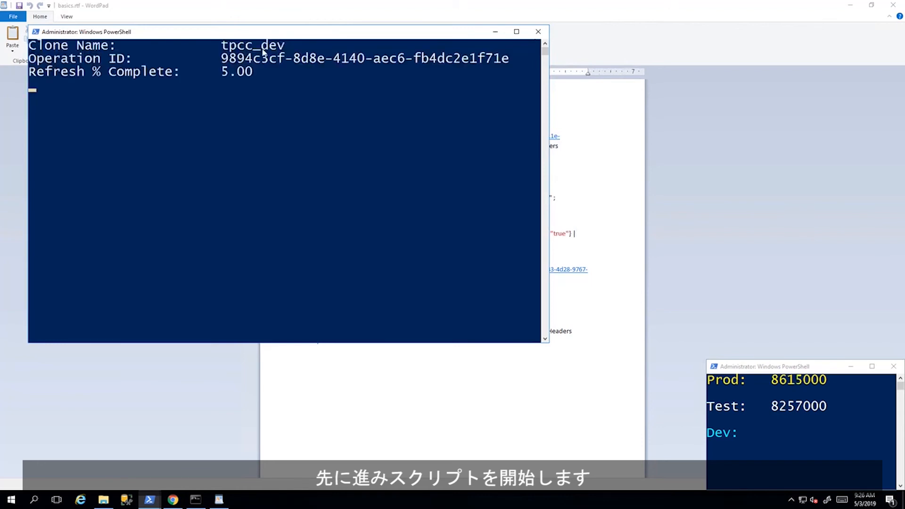
pyautogui.moveTo(276, 35); pyautogui.dragTo(656, 103)
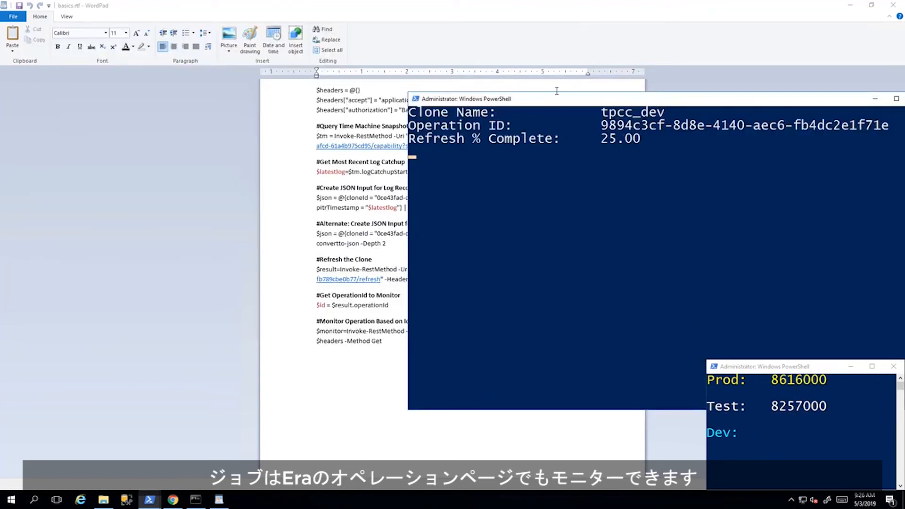
pyautogui.moveTo(558, 100); pyautogui.dragTo(755, 91)
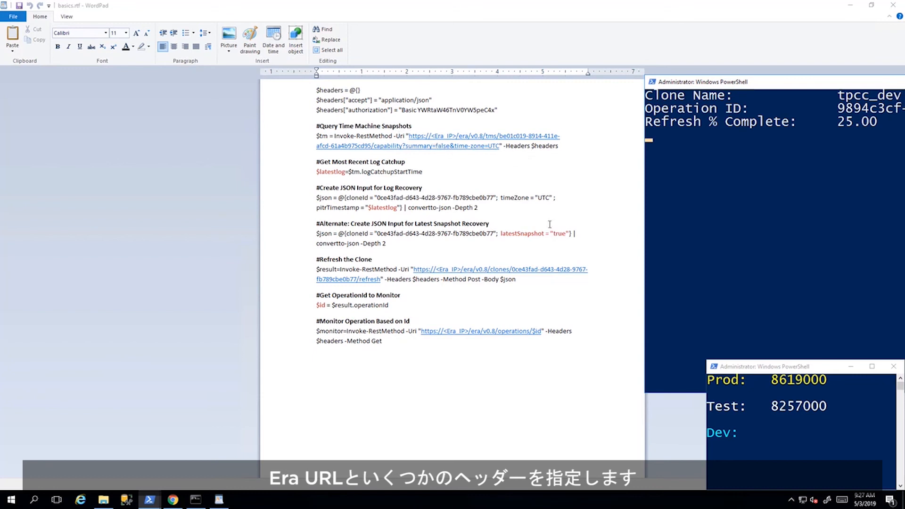
# Highlight the latestSnapshot = "true" parameter in the script's latest snapshot recovery section, then clear the selection.
pyautogui.click(570, 235)
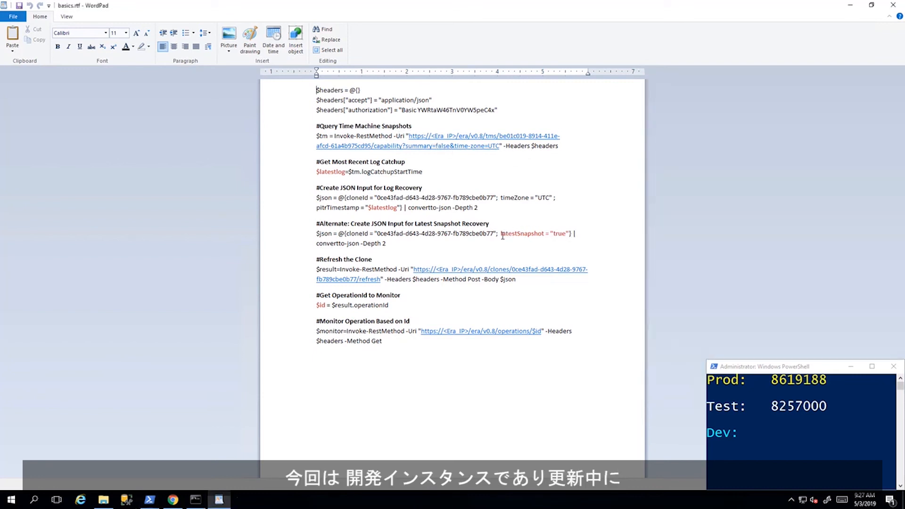
pyautogui.moveTo(501, 235); pyautogui.dragTo(570, 235)
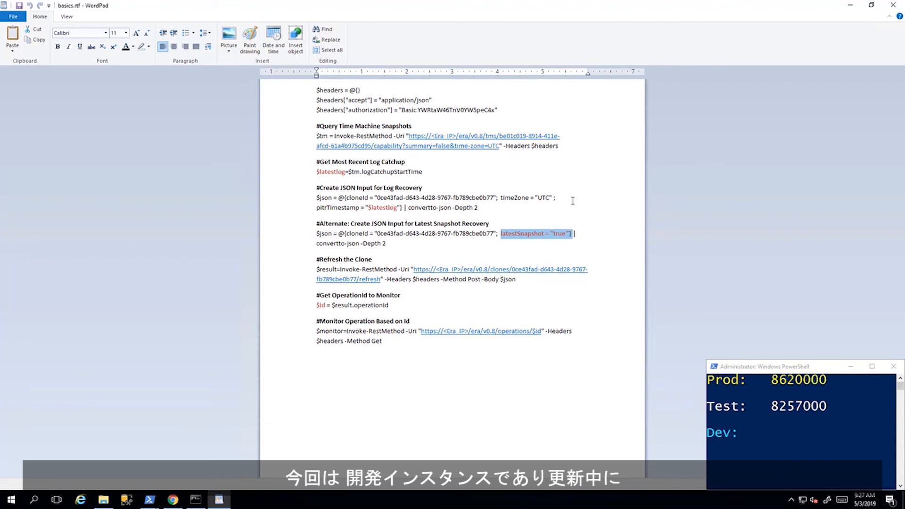
pyautogui.click(401, 245)
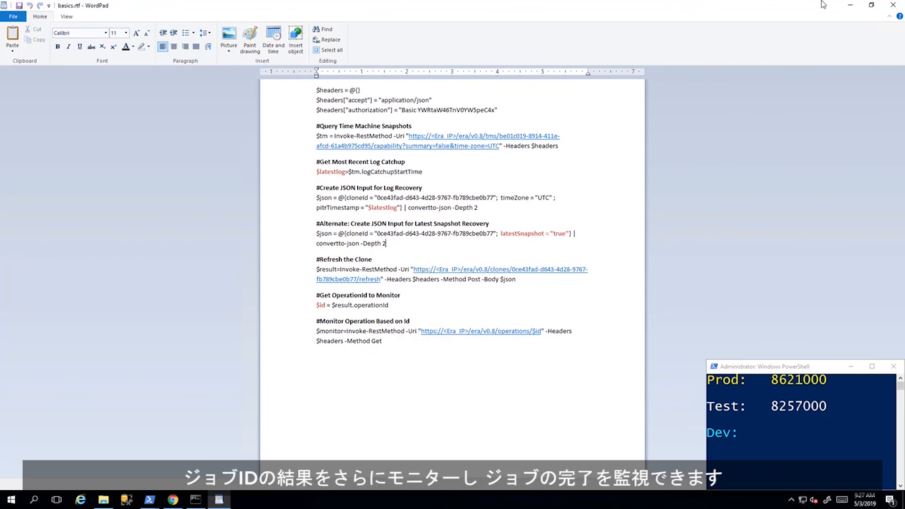
# Minimize the script document and open the operations list in Era to monitor the tpcc_dev Refresh Clone operation.
pyautogui.click(849, 5)
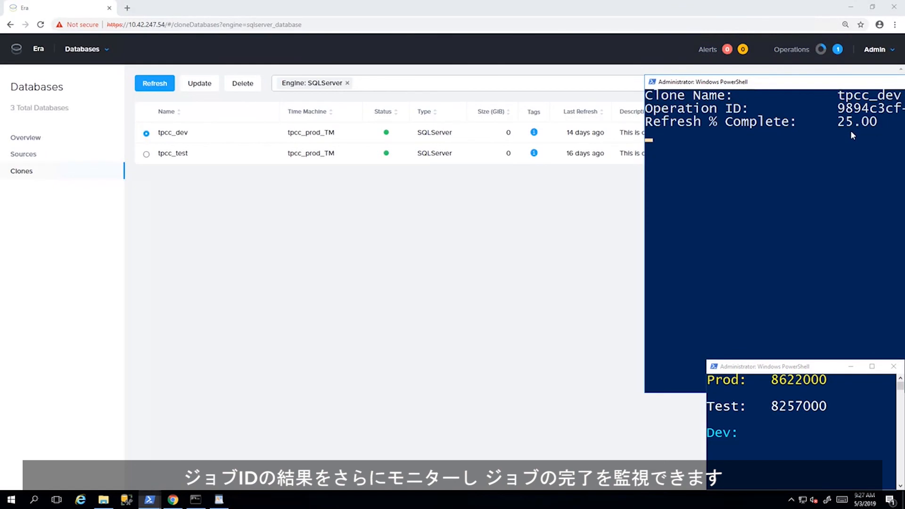
pyautogui.click(839, 51)
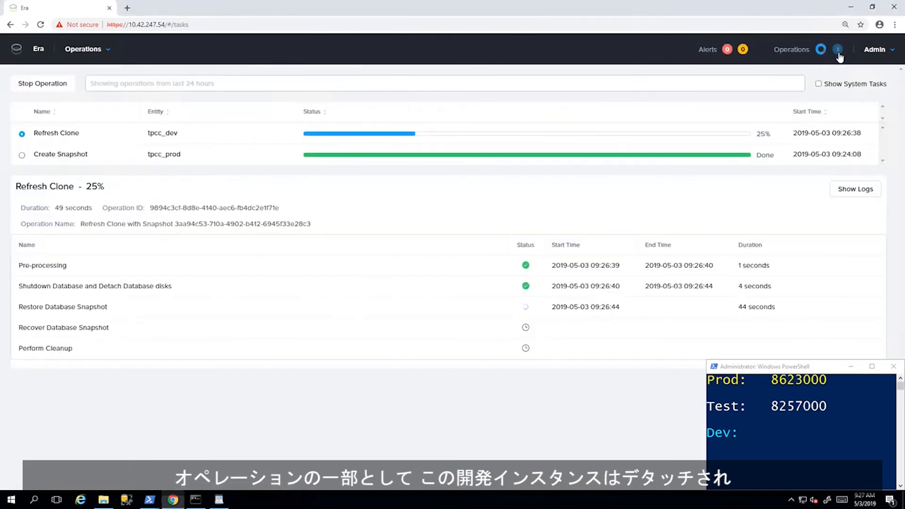